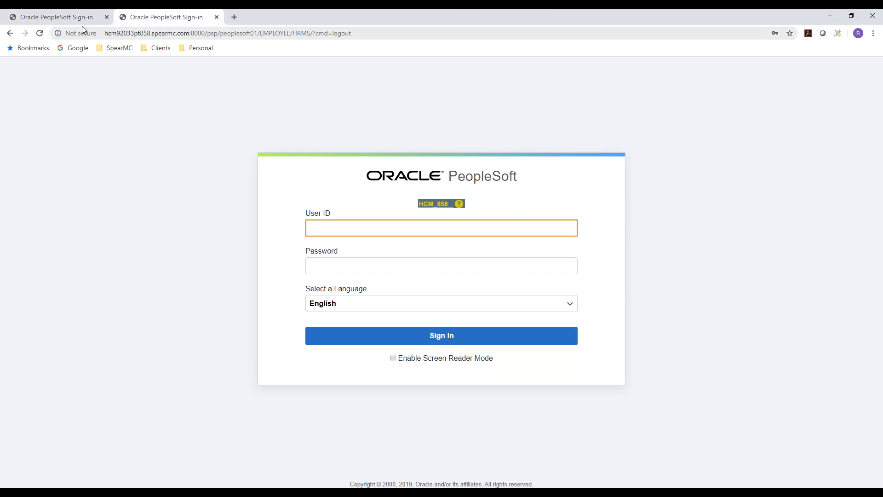
Sign in to the fin92034pt858 PeopleSoft environment using the saved user ID and password.
{"action": "left_click", "coordinate": [71, 17]}
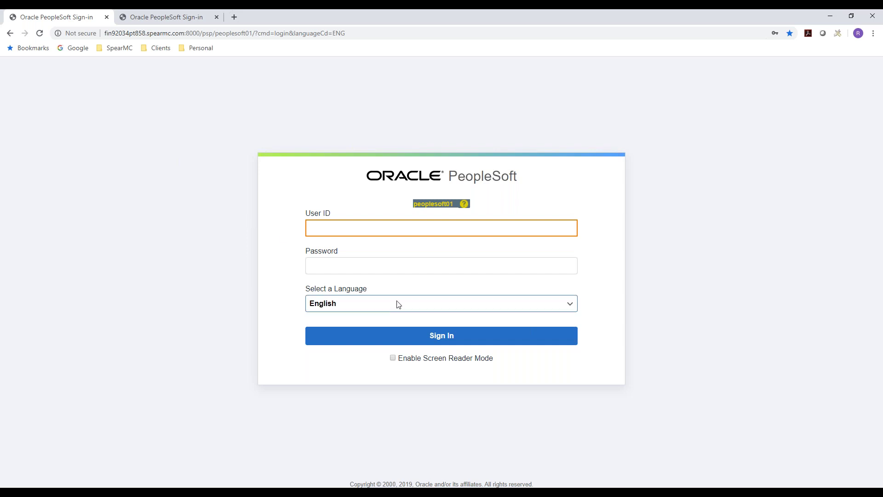
{"action": "left_click", "coordinate": [423, 228]}
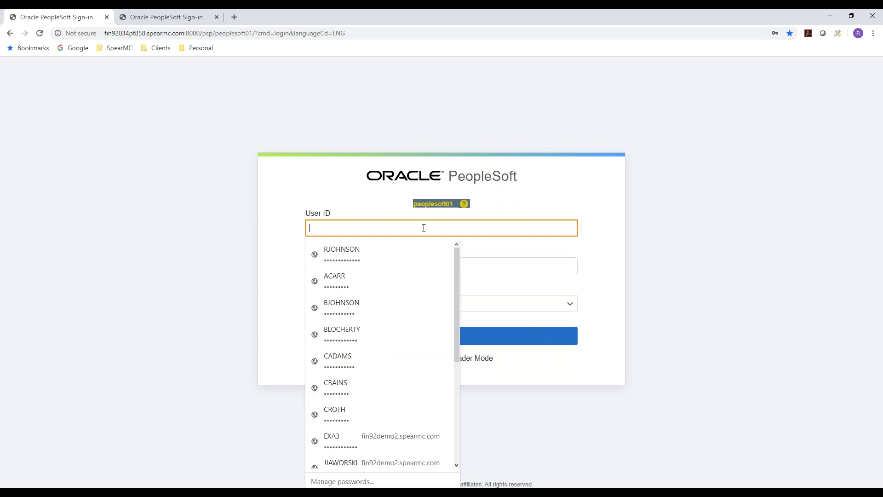
{"action": "left_click", "coordinate": [399, 255]}
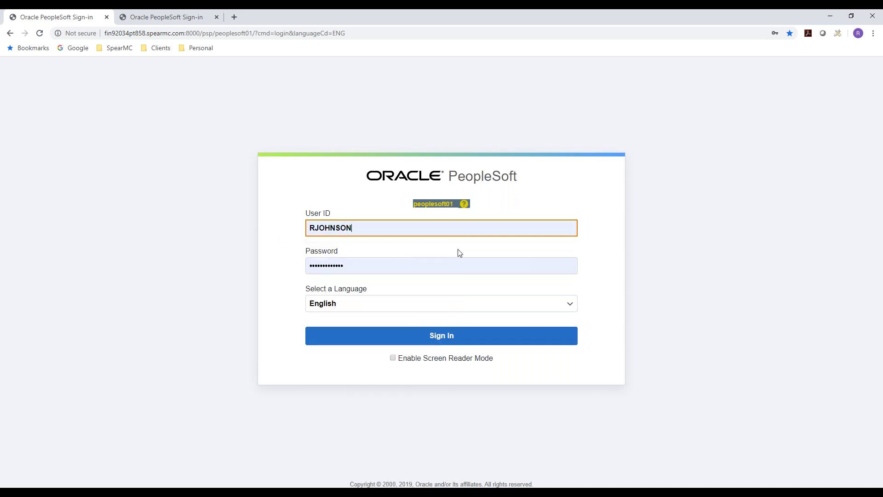
{"action": "left_click", "coordinate": [452, 343]}
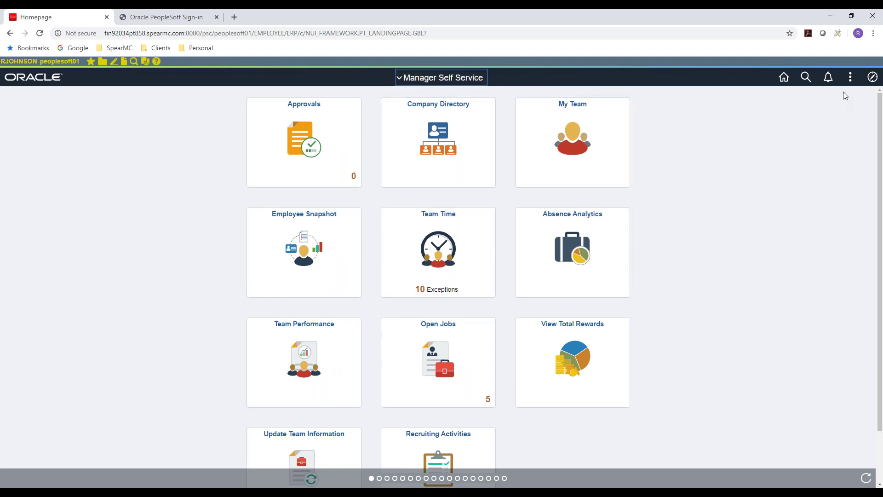
Personalize the Manager Self Service homepage by searching the available tiles for "absence" and adding the Absence Assistant tile.
{"action": "left_click", "coordinate": [850, 76]}
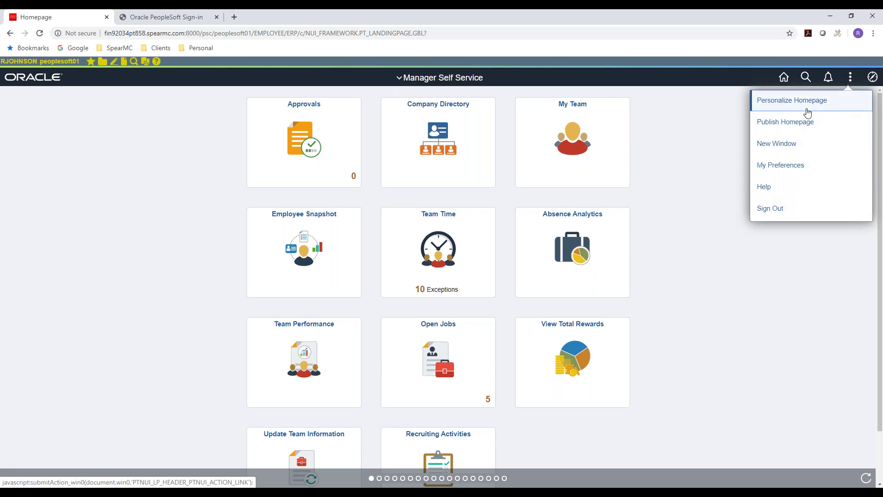
{"action": "left_click", "coordinate": [792, 101]}
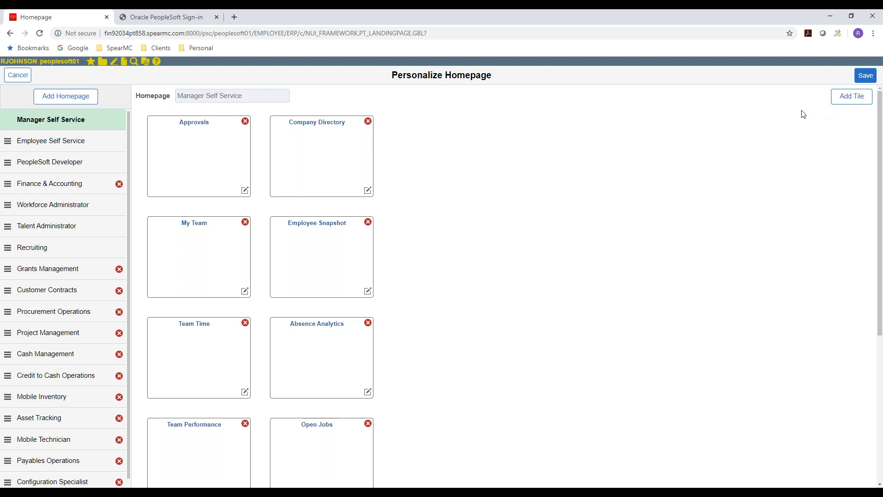
{"action": "left_click", "coordinate": [841, 99]}
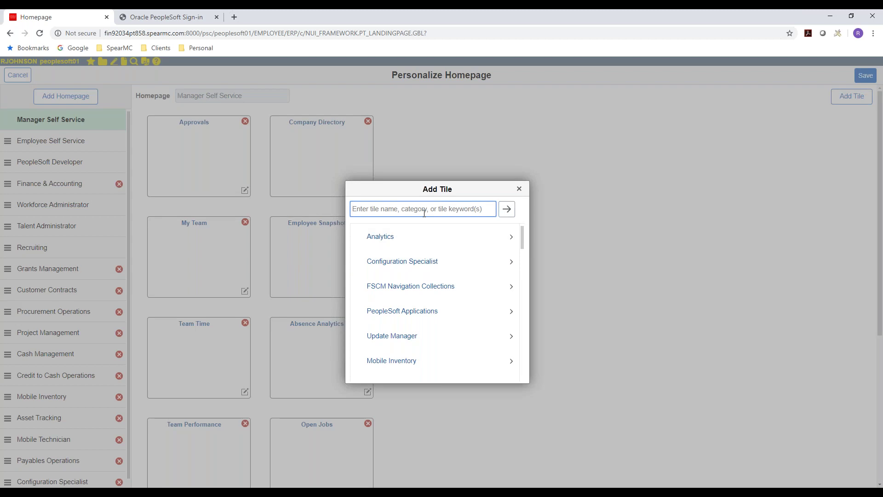
{"action": "type", "text": "absence"}
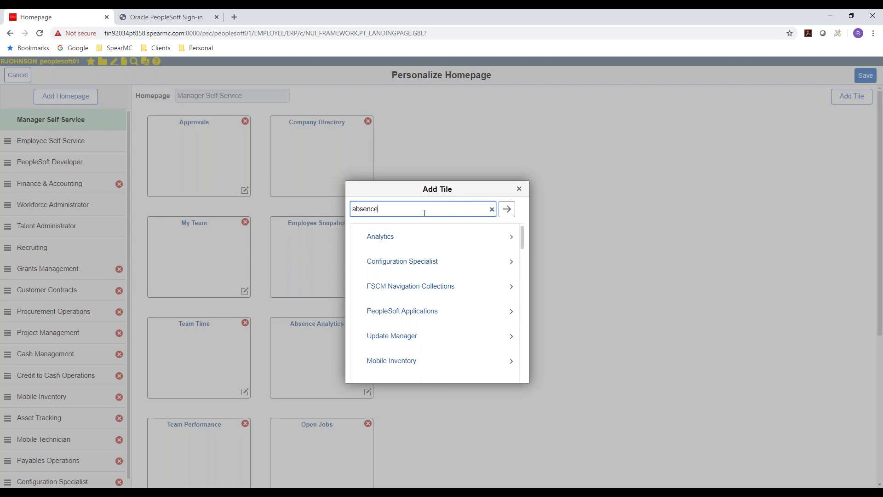
{"action": "key", "text": "Return"}
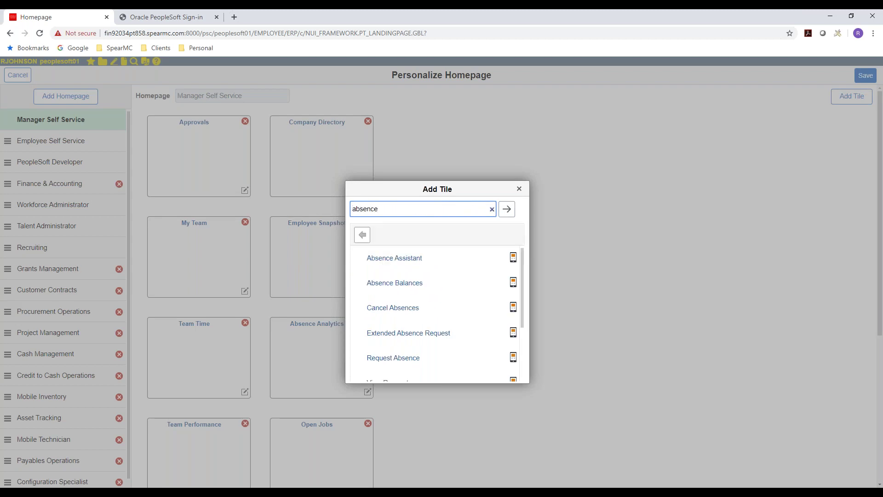
{"action": "left_click", "coordinate": [405, 258]}
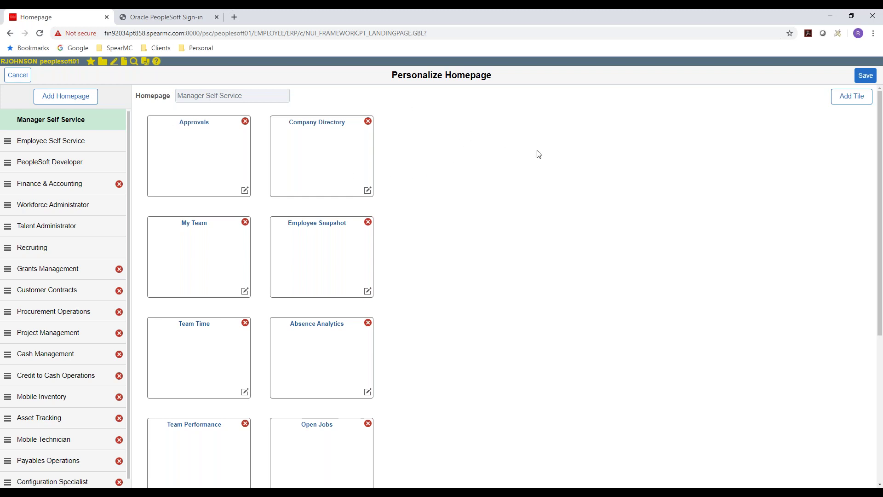
Move the Absence Assistant tile to second place, directly after Approvals, and save the homepage layout.
{"action": "scroll", "coordinate": [556, 213], "scroll_direction": "down", "scroll_amount": 5}
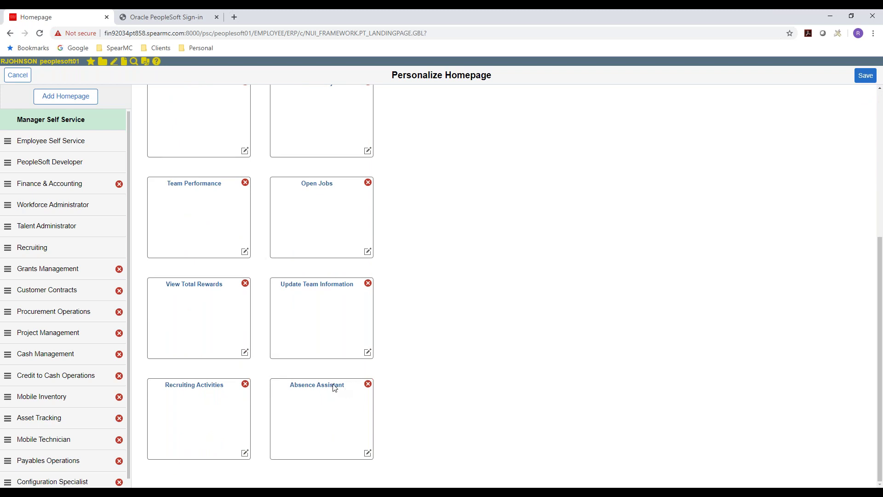
{"action": "left_click_drag", "start_coordinate": [334, 390], "coordinate": [327, 132]}
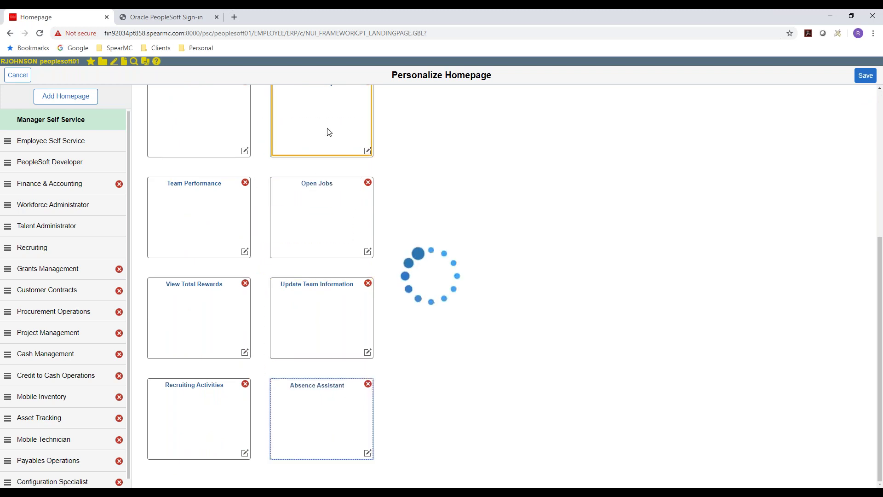
{"action": "scroll", "coordinate": [502, 165], "scroll_direction": "up", "scroll_amount": 4}
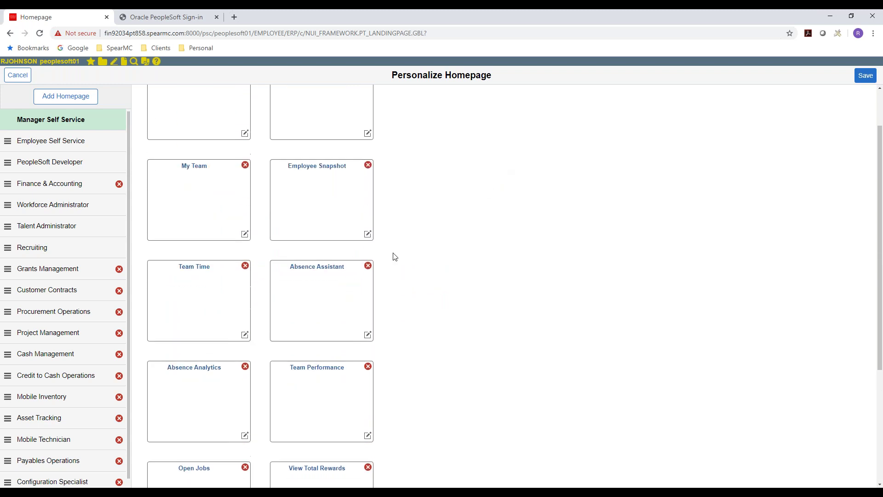
{"action": "left_click_drag", "start_coordinate": [349, 281], "coordinate": [341, 110]}
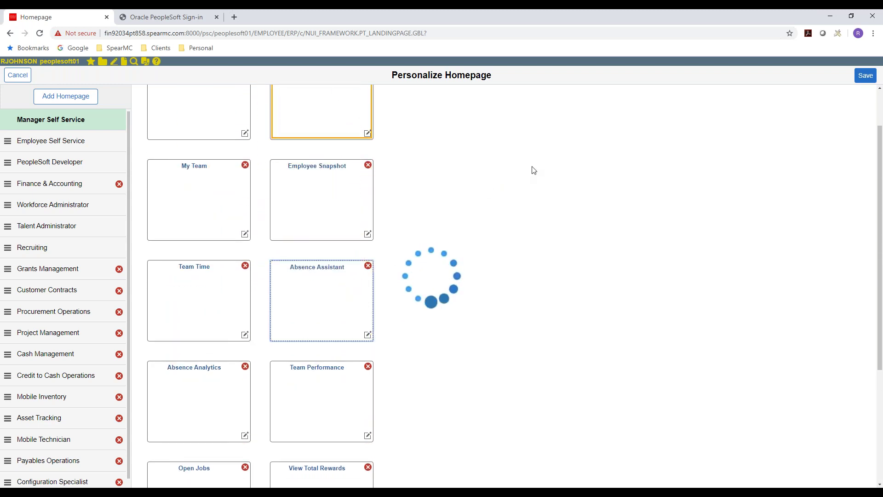
{"action": "scroll", "coordinate": [522, 163], "scroll_direction": "up", "scroll_amount": 2}
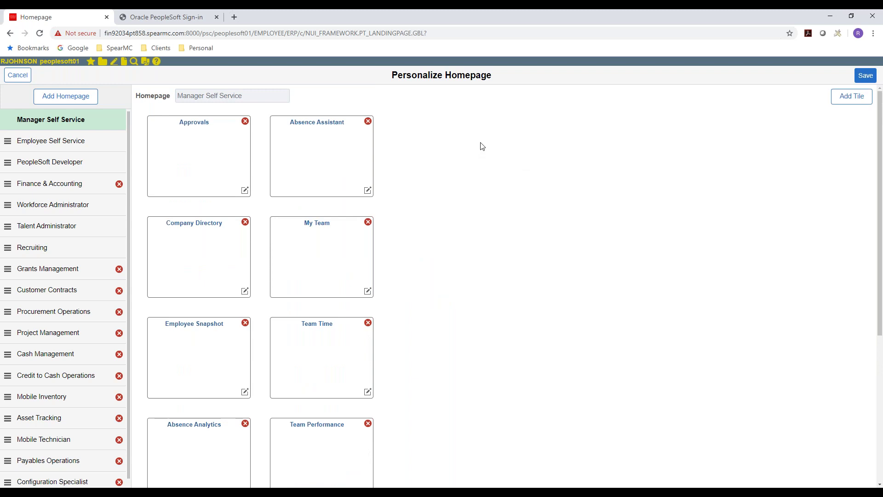
{"action": "left_click", "coordinate": [863, 76]}
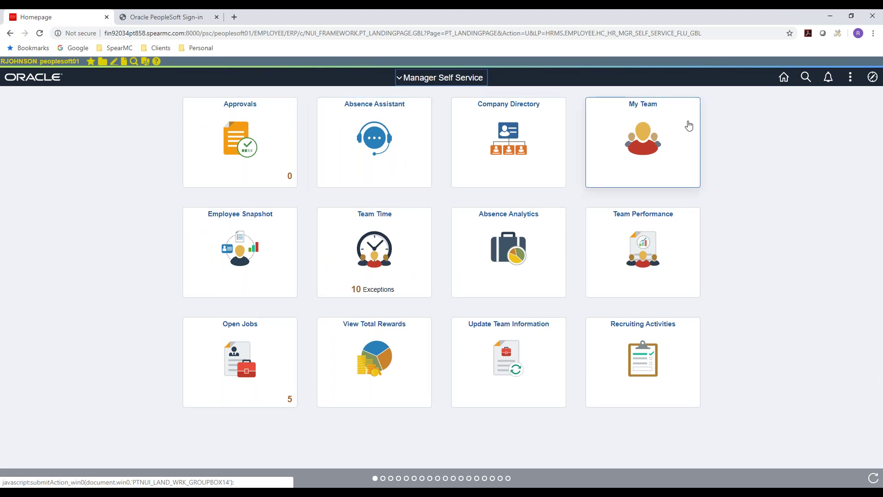
Sign out of the finance environment and sign in to the HCM_858 environment using the saved user ID and password.
{"action": "left_click", "coordinate": [850, 76]}
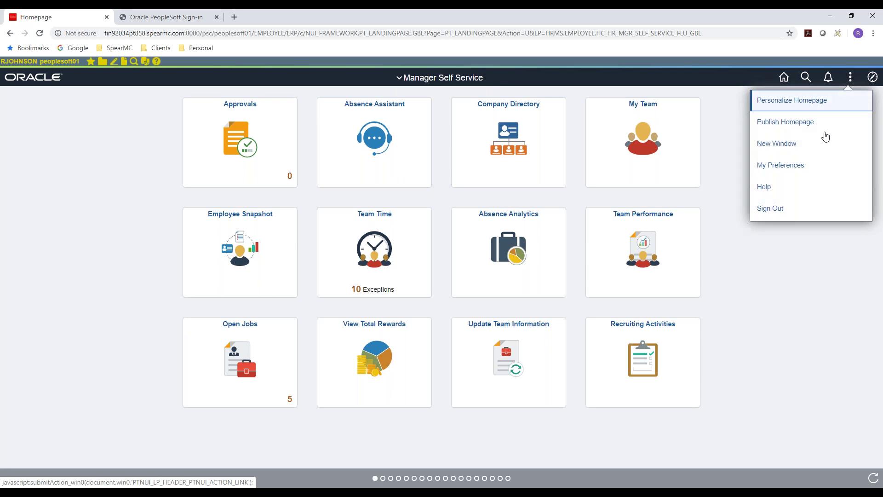
{"action": "left_click", "coordinate": [792, 213]}
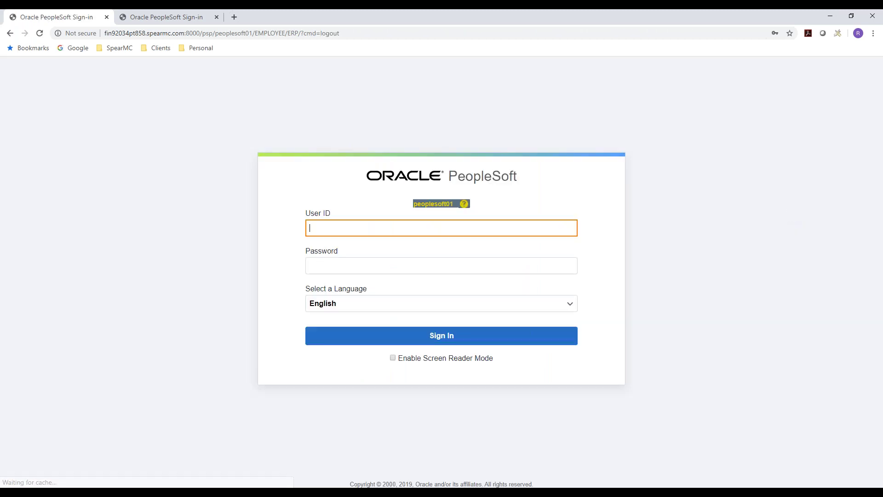
{"action": "left_click", "coordinate": [176, 24]}
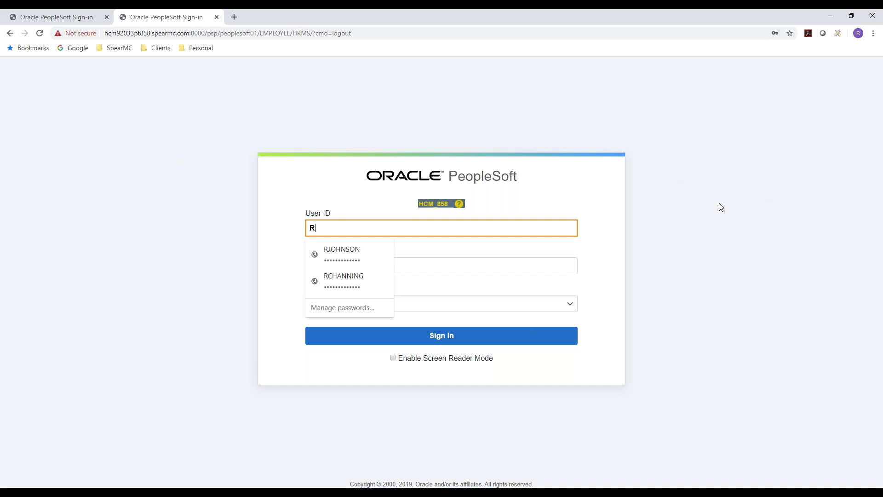
{"action": "left_click", "coordinate": [364, 258]}
{"action": "left_click", "coordinate": [415, 341]}
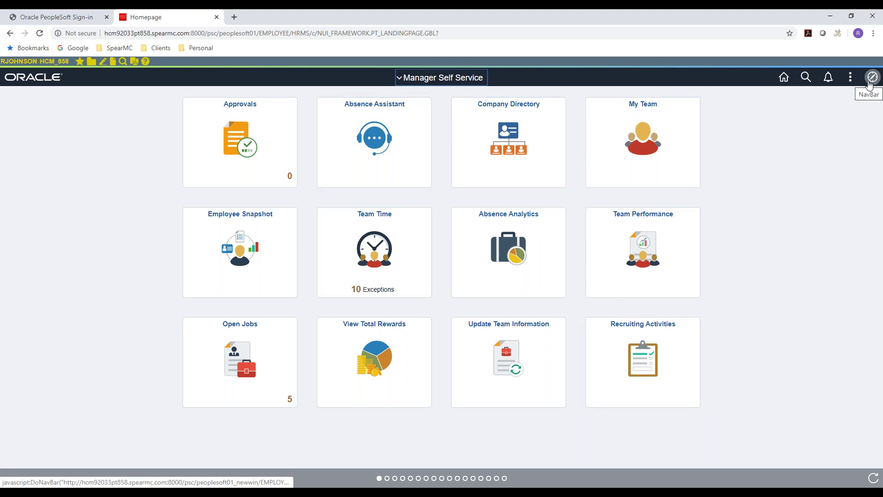
Personalize the Manager Self Service homepage by searching the available tiles for "bot" and adding the Requester Bot tile.
{"action": "left_click", "coordinate": [850, 77]}
{"action": "left_click", "coordinate": [790, 109]}
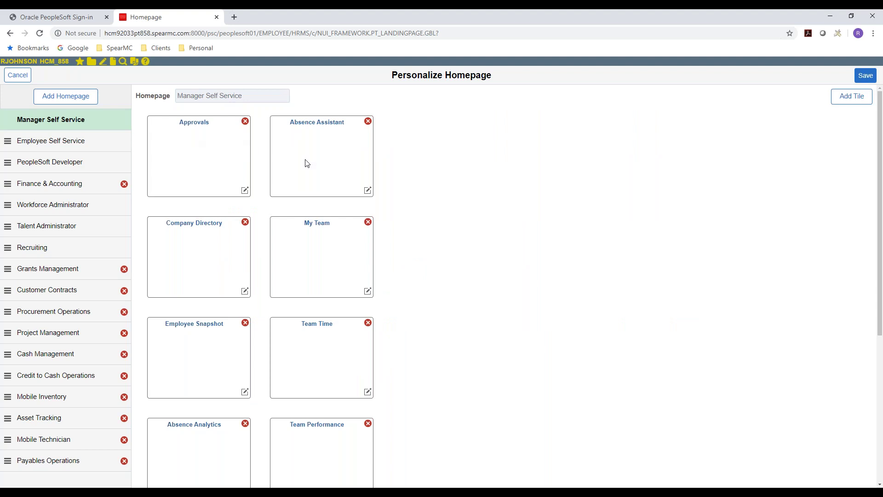
{"action": "left_click", "coordinate": [851, 96]}
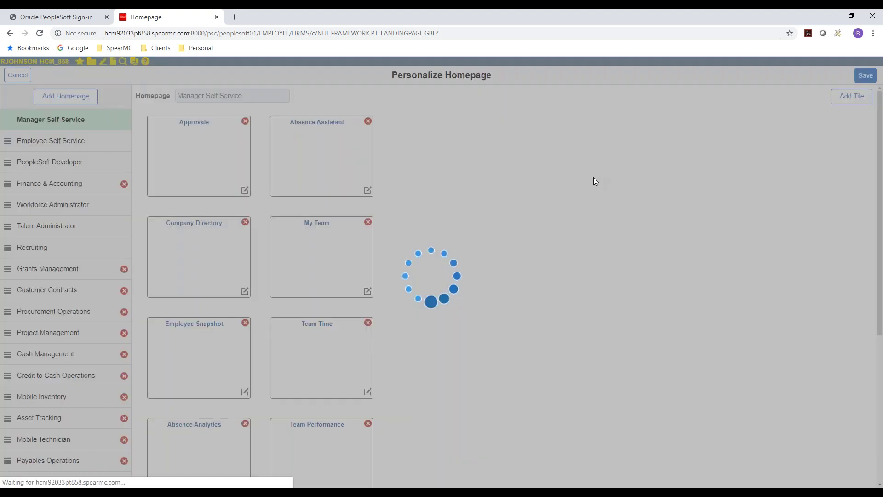
{"action": "type", "text": "bot"}
{"action": "key", "text": "Return"}
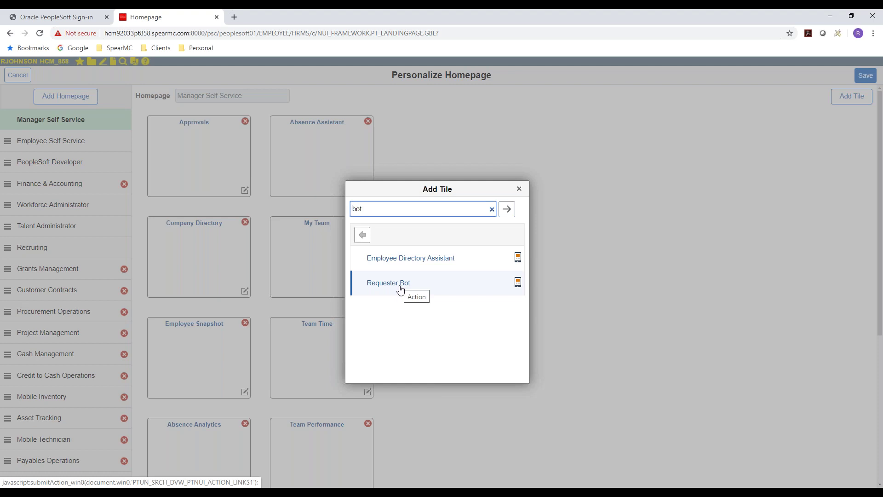
{"action": "left_click", "coordinate": [398, 288]}
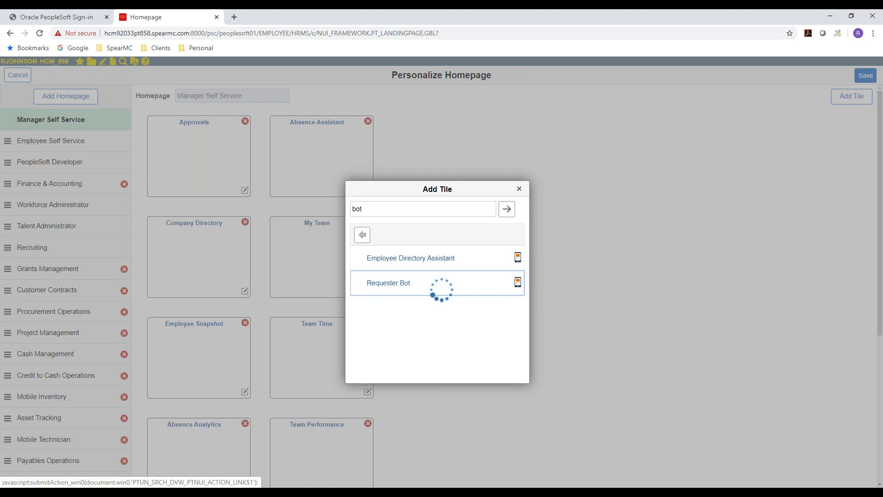
Reorder the homepage tiles so Requester Bot comes first and Approvals follows Company Directory, and save the layout.
{"action": "scroll", "coordinate": [488, 252], "scroll_direction": "down", "scroll_amount": 7}
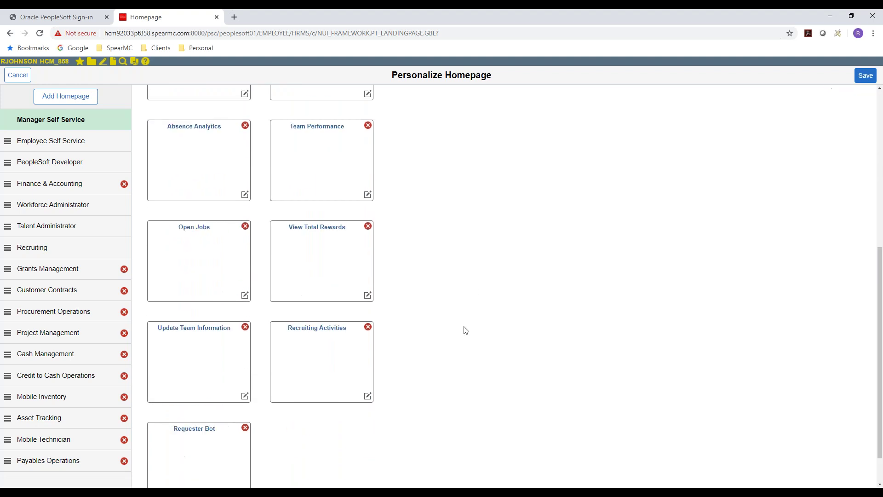
{"action": "left_click_drag", "start_coordinate": [203, 416], "coordinate": [216, 118]}
{"action": "scroll", "coordinate": [574, 227], "scroll_direction": "up", "scroll_amount": 5}
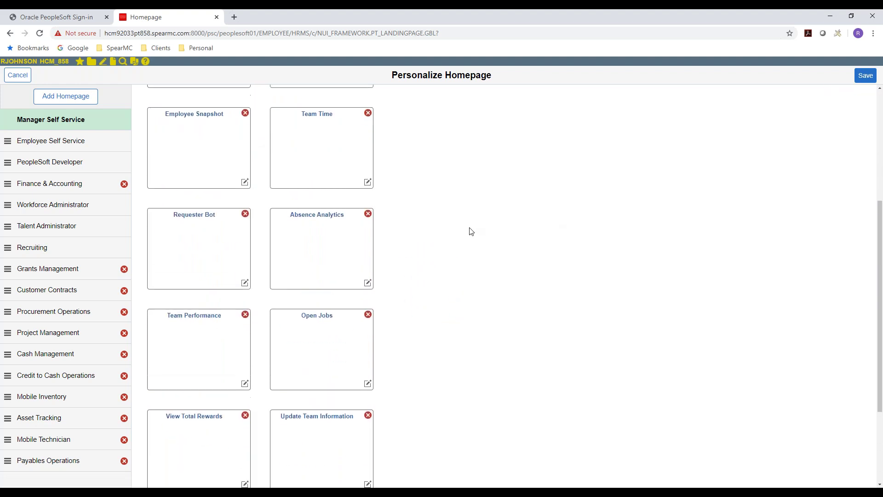
{"action": "left_click_drag", "start_coordinate": [216, 355], "coordinate": [346, 104]}
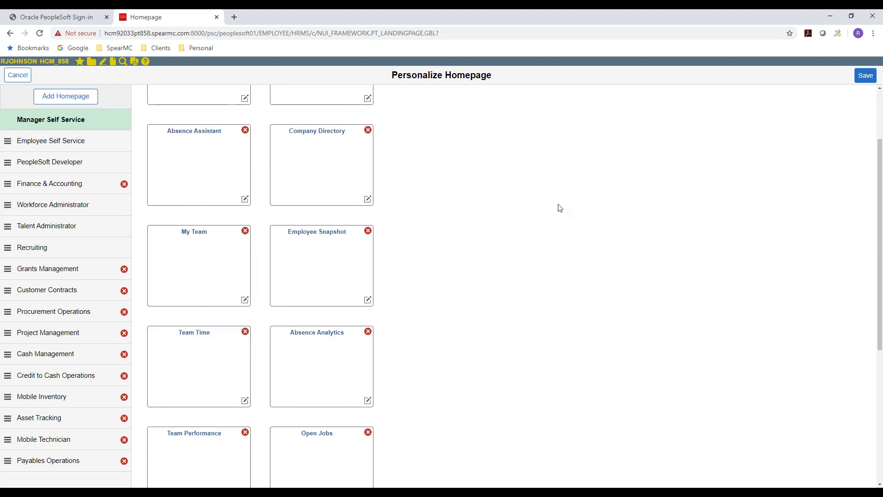
{"action": "scroll", "coordinate": [558, 206], "scroll_direction": "up", "scroll_amount": 2}
{"action": "left_click_drag", "start_coordinate": [198, 183], "coordinate": [309, 278]}
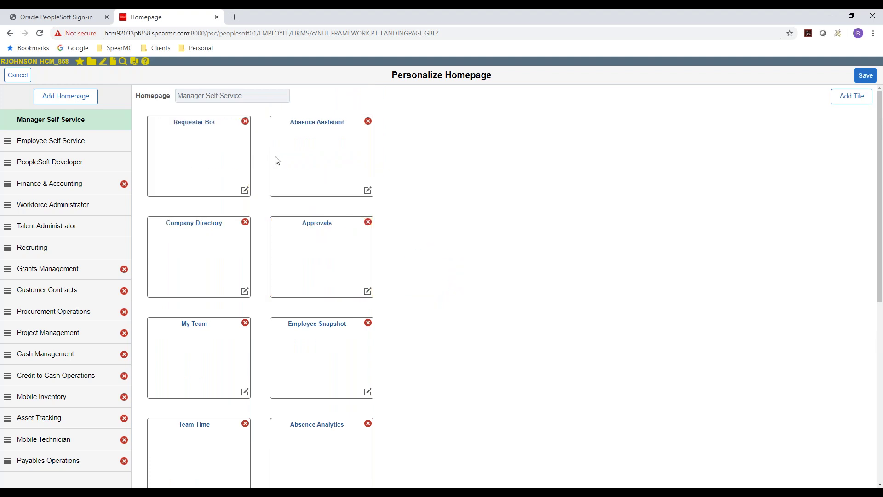
{"action": "left_click", "coordinate": [866, 75]}
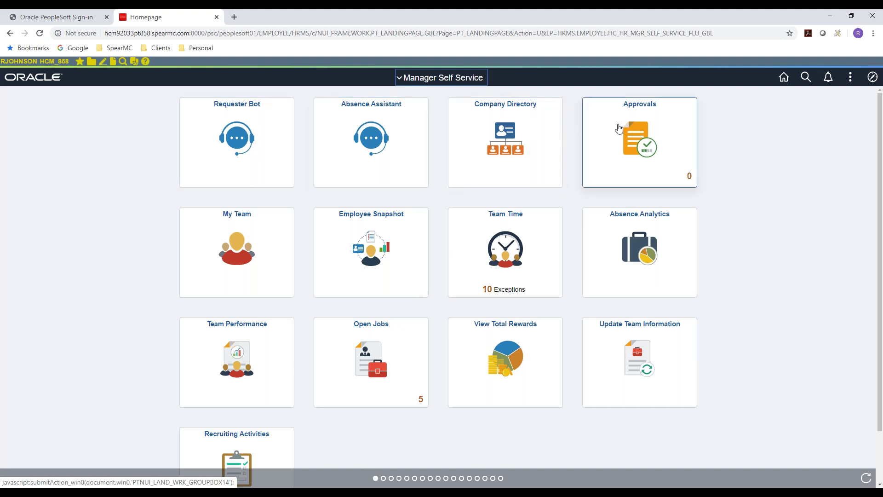
Sign out of HCM and sign back in to the fin92034pt858 finance environment using the saved user ID and password.
{"action": "left_click", "coordinate": [851, 78]}
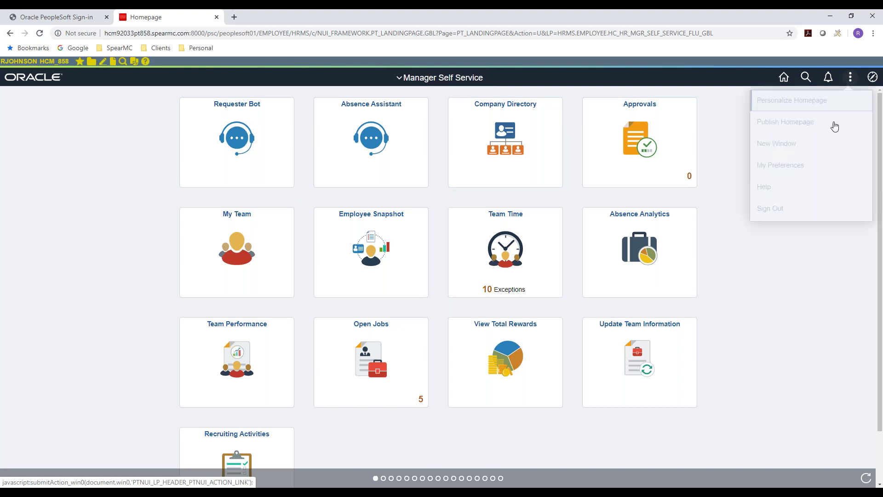
{"action": "left_click", "coordinate": [777, 208]}
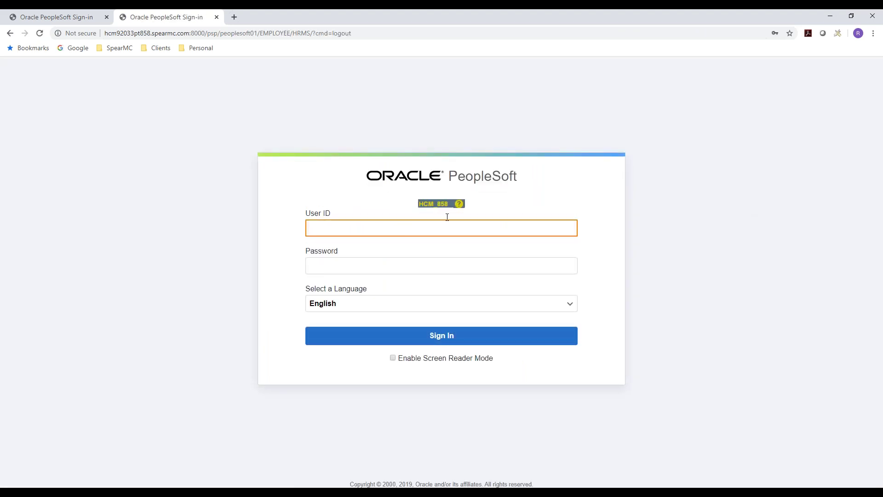
{"action": "left_click", "coordinate": [82, 19]}
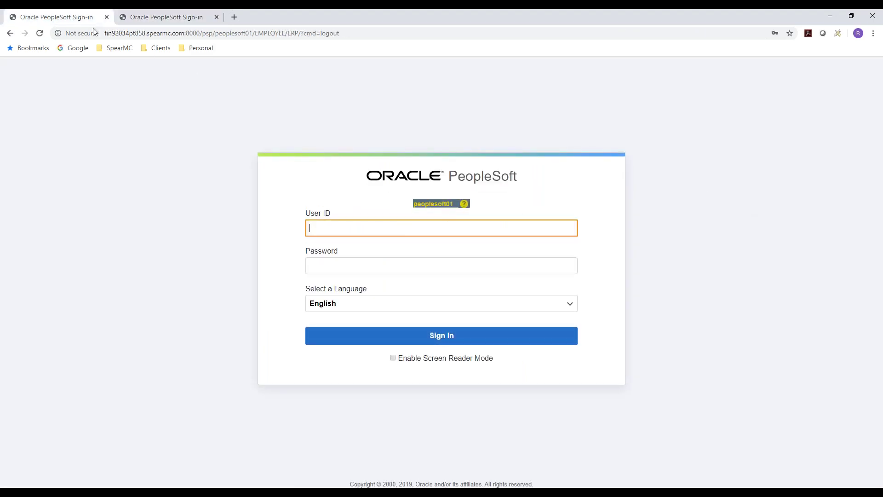
{"action": "left_click", "coordinate": [404, 225]}
{"action": "left_click", "coordinate": [373, 258]}
{"action": "left_click", "coordinate": [462, 338]}
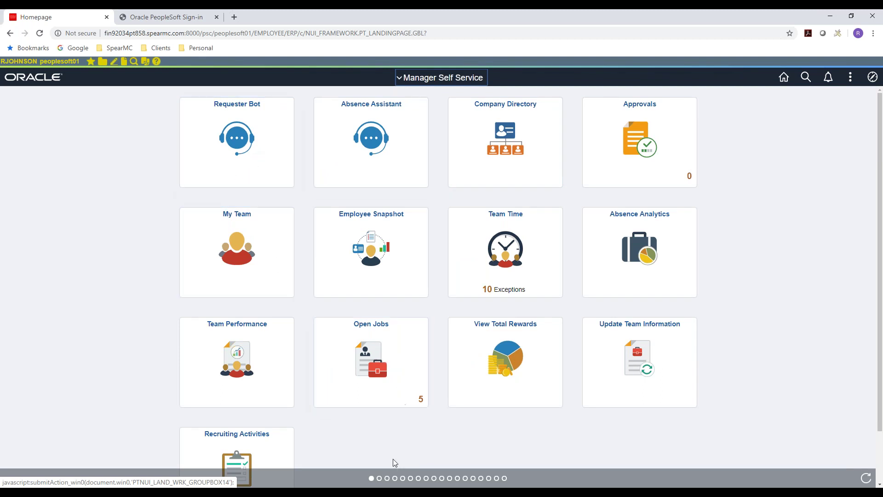
Open the NavBar Navigator from the Manager Self Service homepage and look through the finance menu folders.
{"action": "mouse_move", "coordinate": [372, 491]}
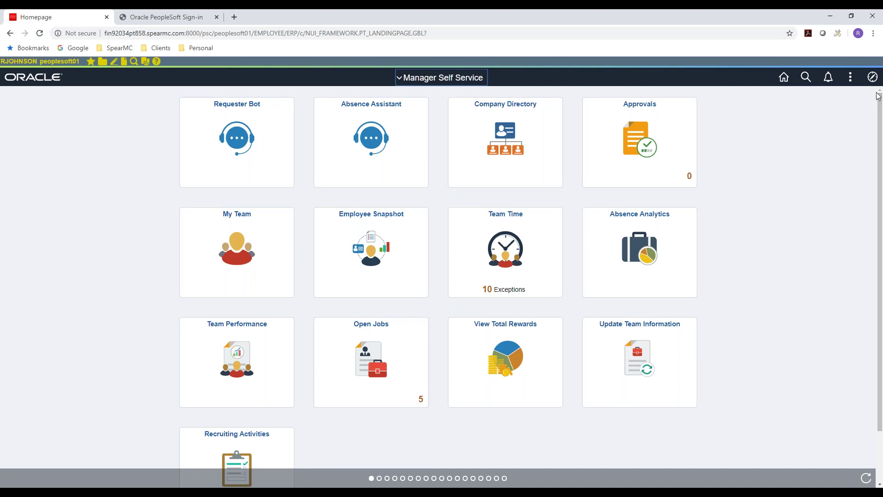
{"action": "left_click", "coordinate": [872, 77]}
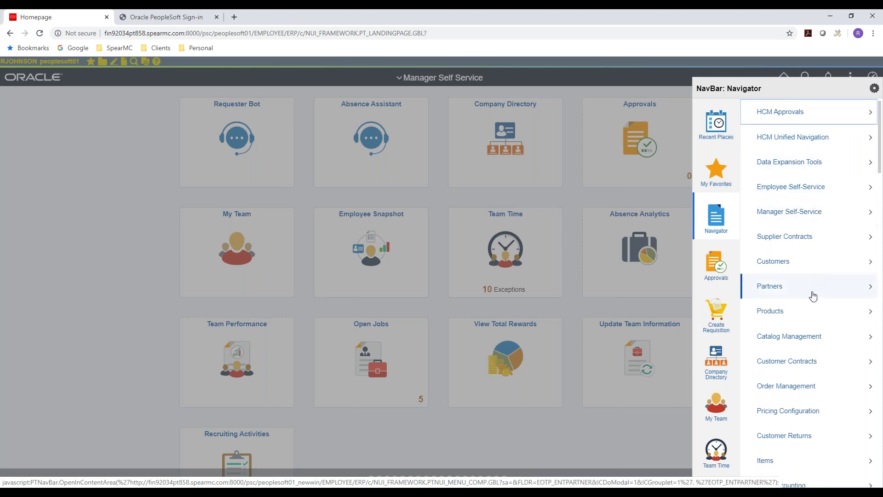
{"action": "scroll", "coordinate": [810, 310], "scroll_direction": "down", "scroll_amount": 2}
{"action": "scroll", "coordinate": [811, 311], "scroll_direction": "down", "scroll_amount": 3}
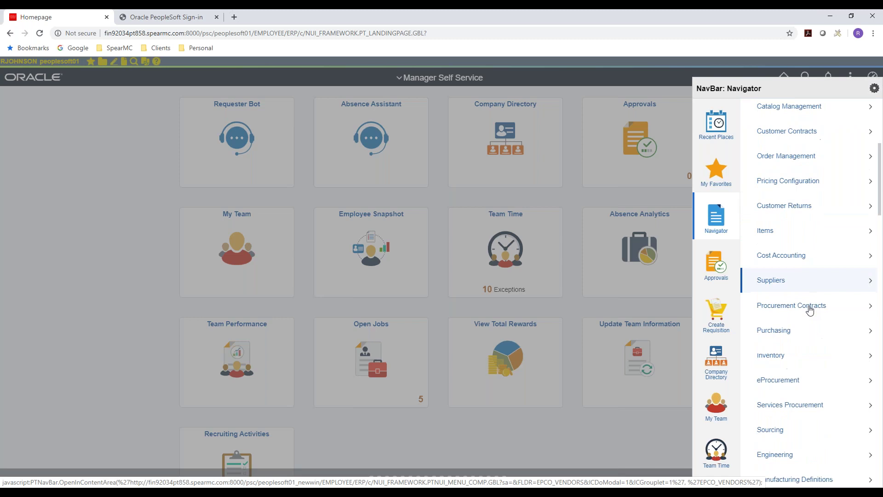
{"action": "scroll", "coordinate": [809, 311], "scroll_direction": "up", "scroll_amount": 5}
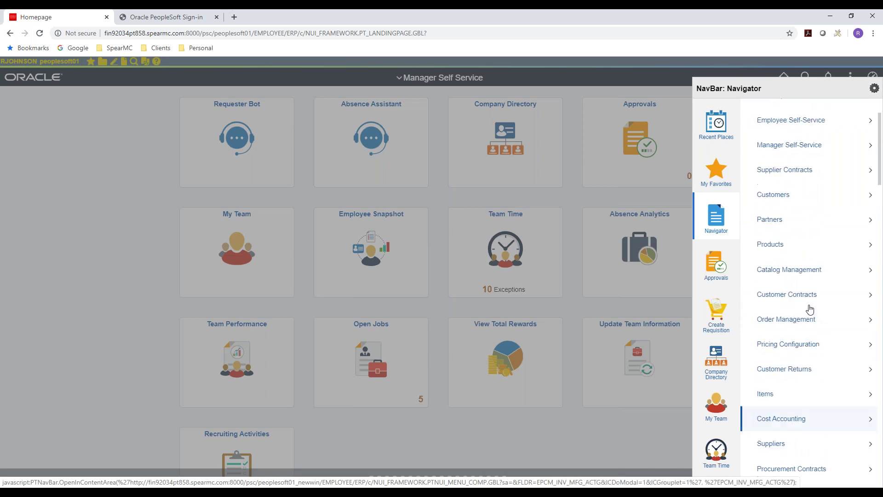
Examine the HCM menu folders under HCM Unified Navigation, return to the main Navigator list and close the NavBar.
{"action": "left_click", "coordinate": [777, 143]}
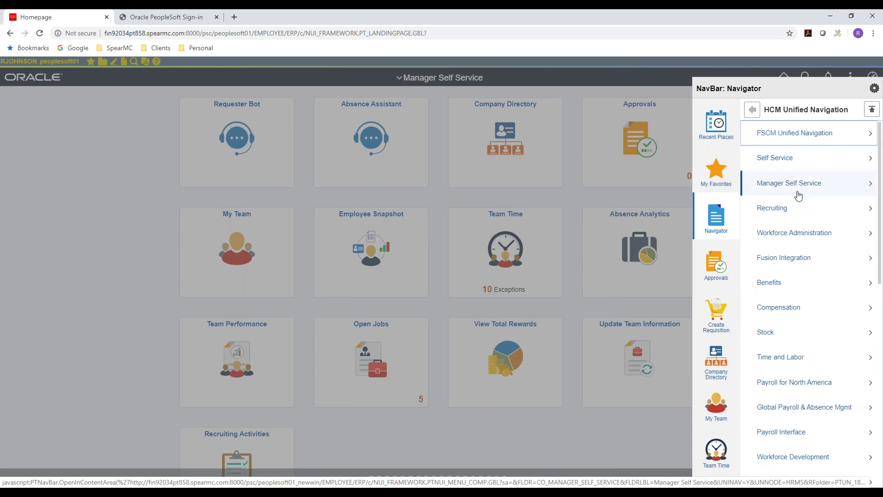
{"action": "scroll", "coordinate": [799, 193], "scroll_direction": "down", "scroll_amount": 3}
{"action": "scroll", "coordinate": [803, 231], "scroll_direction": "down", "scroll_amount": 5}
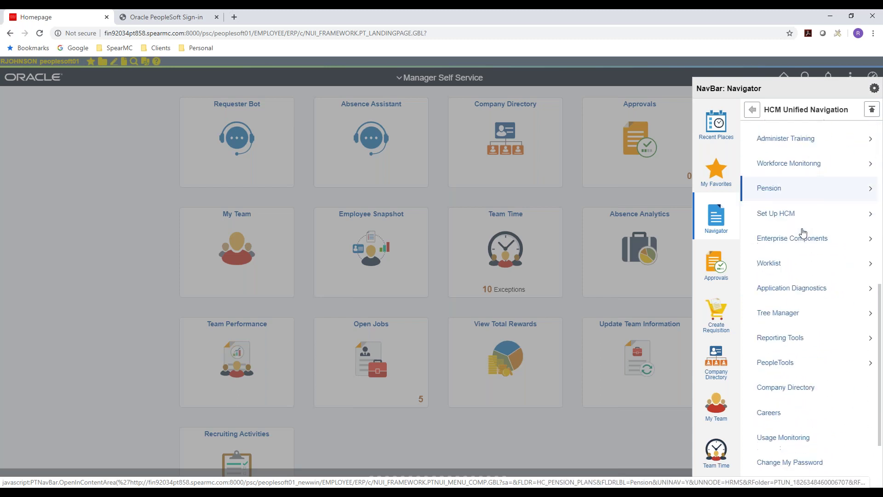
{"action": "scroll", "coordinate": [803, 232], "scroll_direction": "up", "scroll_amount": 2}
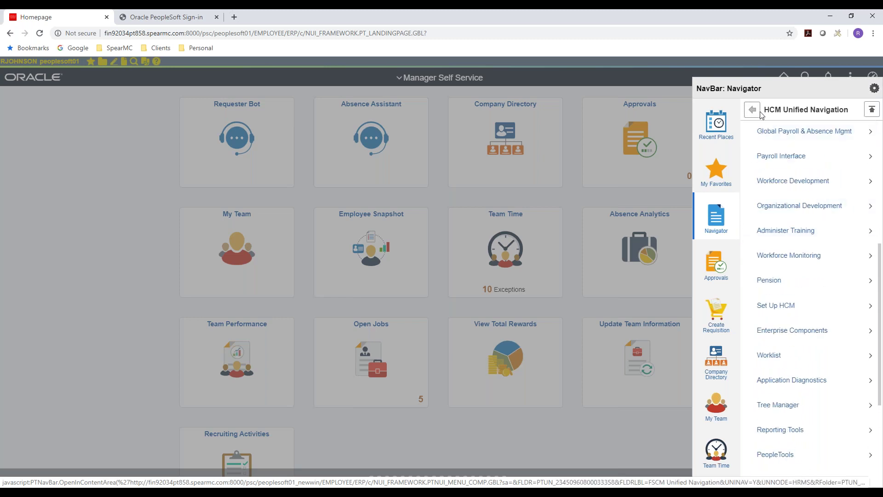
{"action": "scroll", "coordinate": [789, 200], "scroll_direction": "up", "scroll_amount": 6}
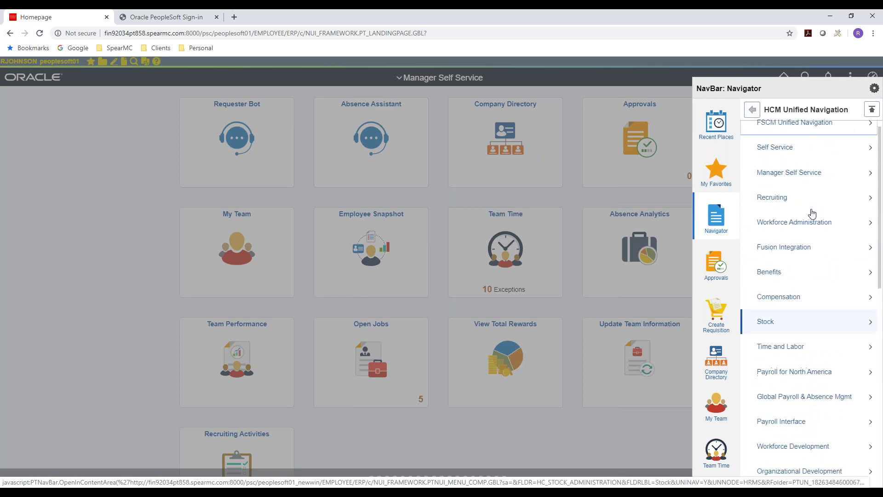
{"action": "scroll", "coordinate": [802, 184], "scroll_direction": "up", "scroll_amount": 1}
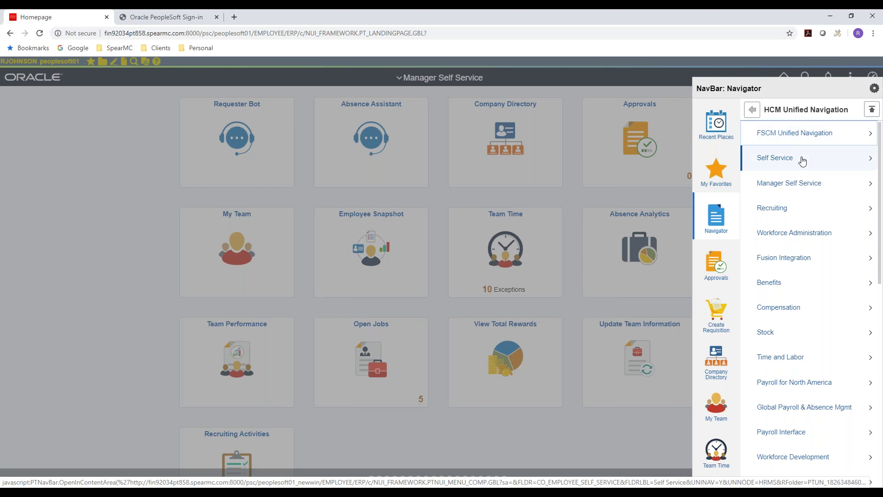
{"action": "left_click", "coordinate": [752, 110]}
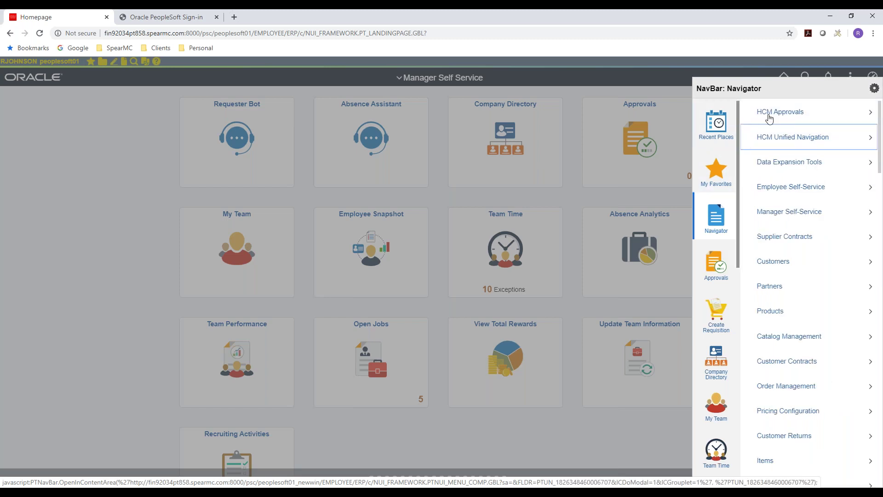
{"action": "left_click", "coordinate": [147, 178]}
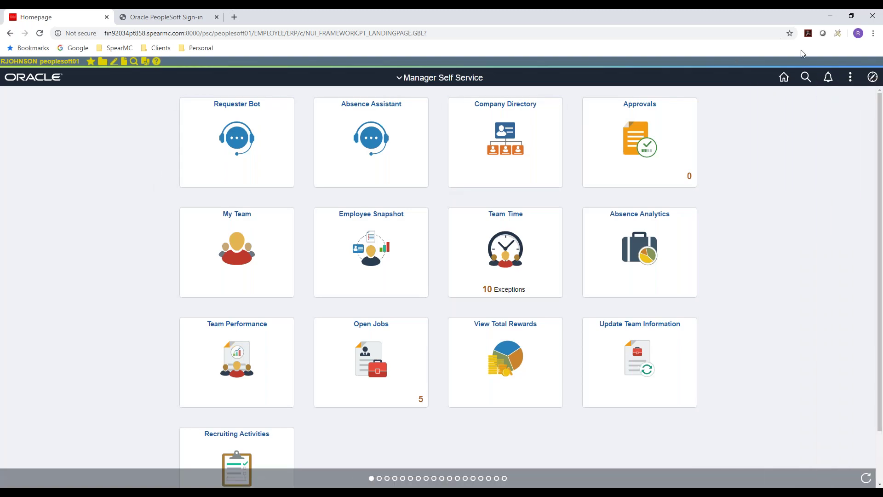
Switch to the PowerPoint presentation, start the slide show from the Light Demo slide and advance to slide 23, Unified Navigation Setup Steps.
{"action": "key", "text": "alt+Tab"}
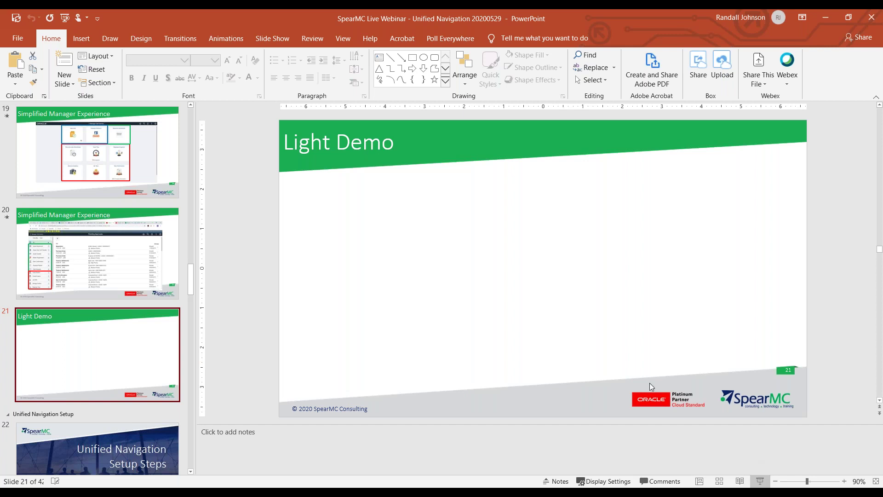
{"action": "key", "text": "shift+F5"}
{"action": "key", "text": "Right"}
{"action": "key", "text": "Right"}
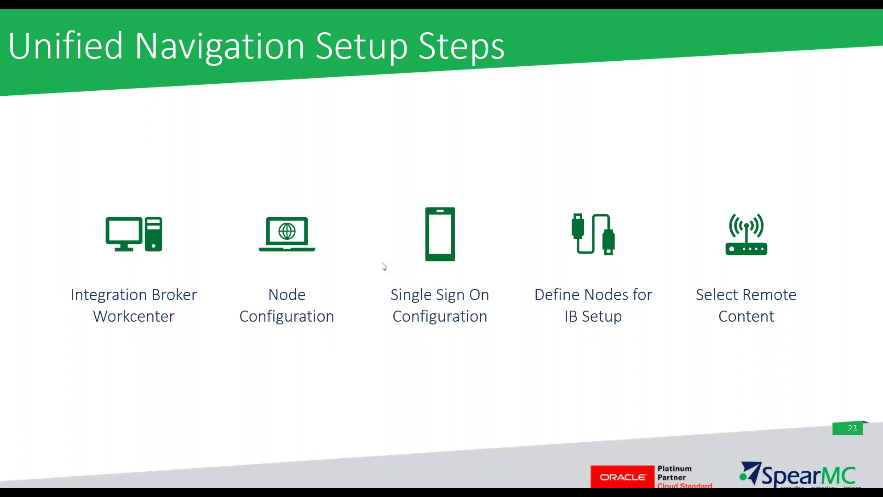